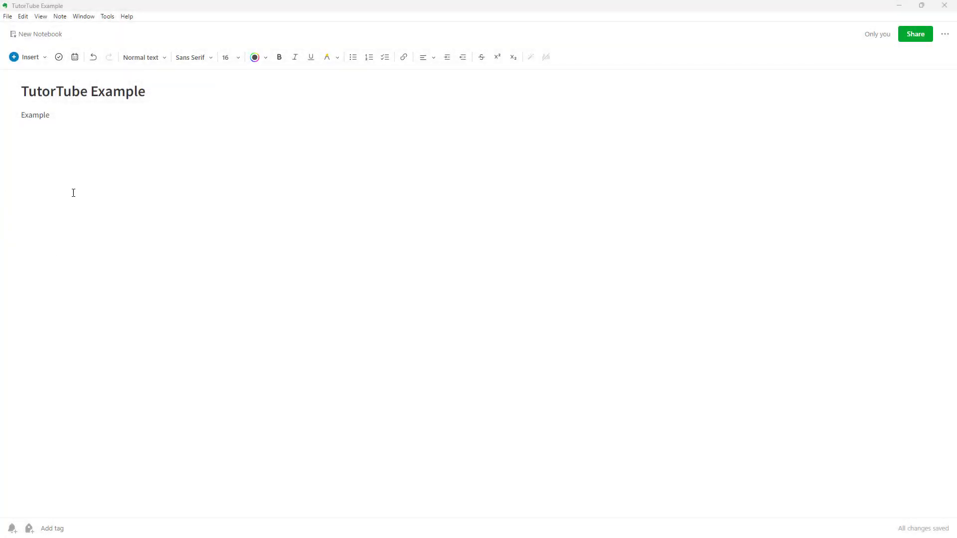
Insert a new blank sketch below the Example line in the note.
left_click(49, 137)
left_click(45, 59)
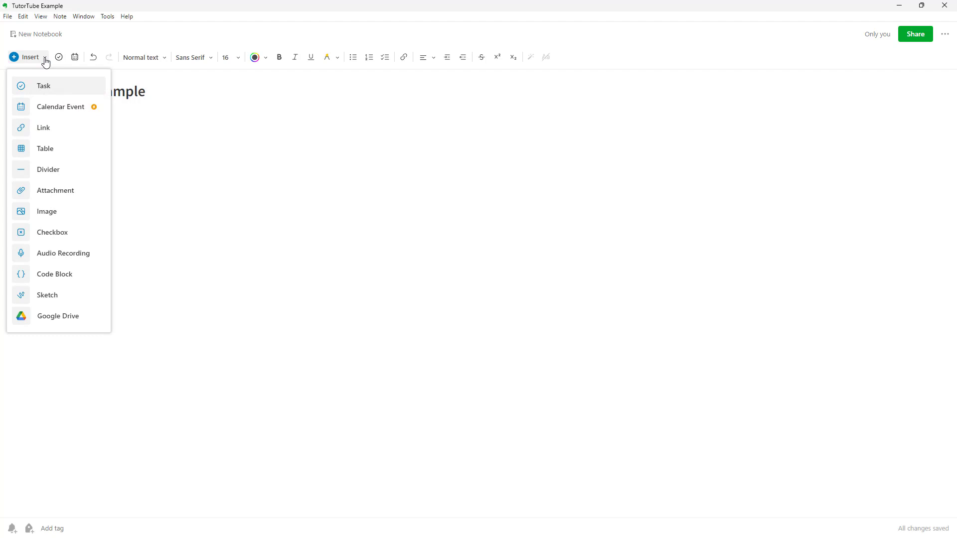
left_click(48, 296)
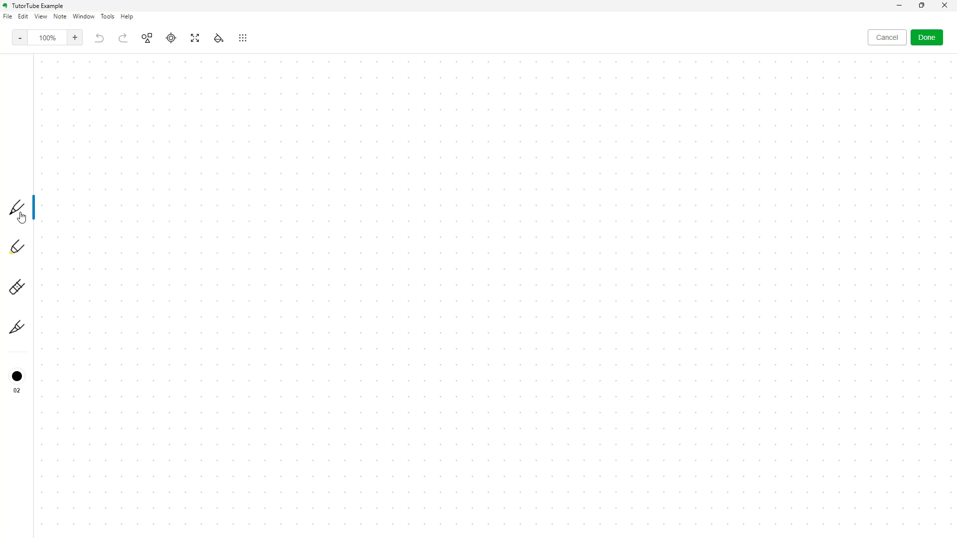
Draw a thin black wavy line, then a thick purple size-09 line beside it.
mouse_move(200, 87)
left_mouse_down()
mouse_move(159, 121)
mouse_move(142, 221)
mouse_move(151, 331)
mouse_move(170, 344)
left_mouse_up()
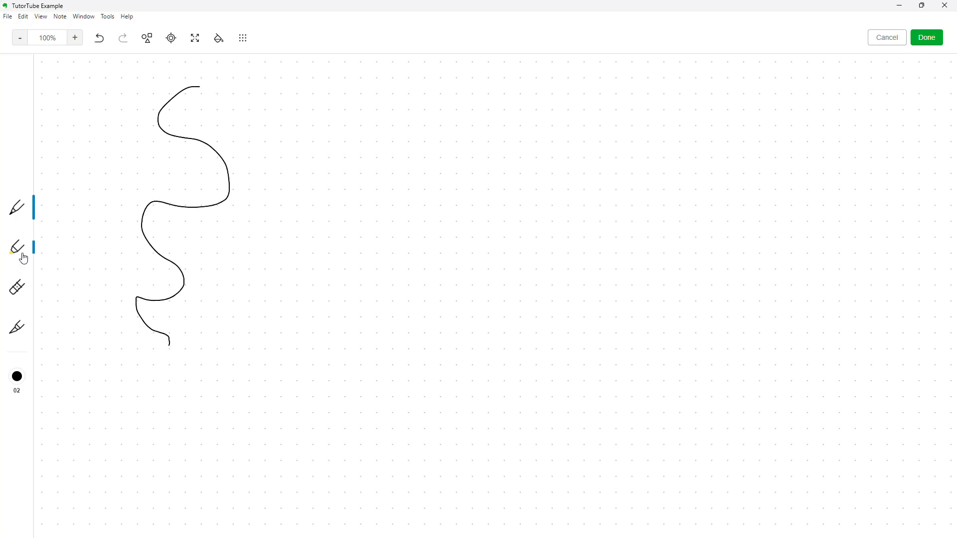
left_click(18, 384)
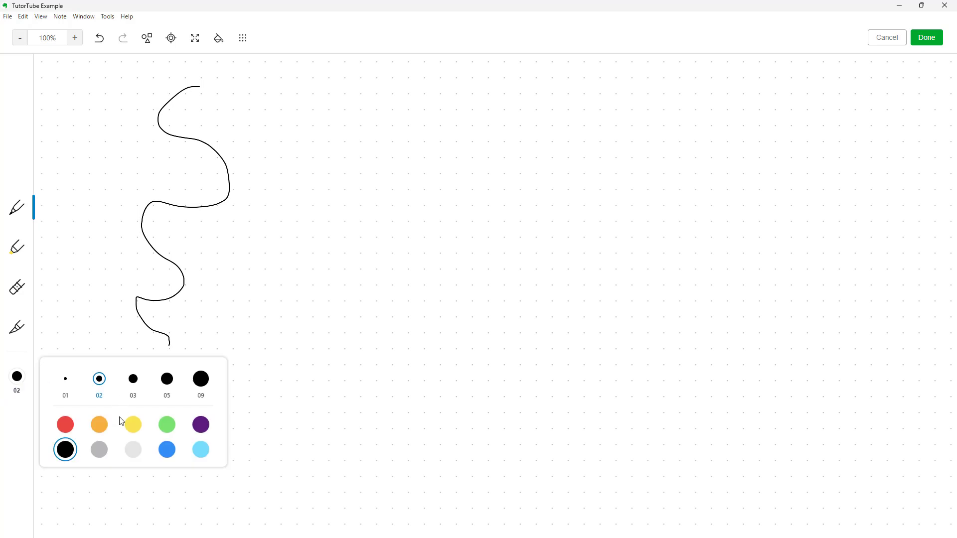
left_click(202, 380)
left_click(202, 427)
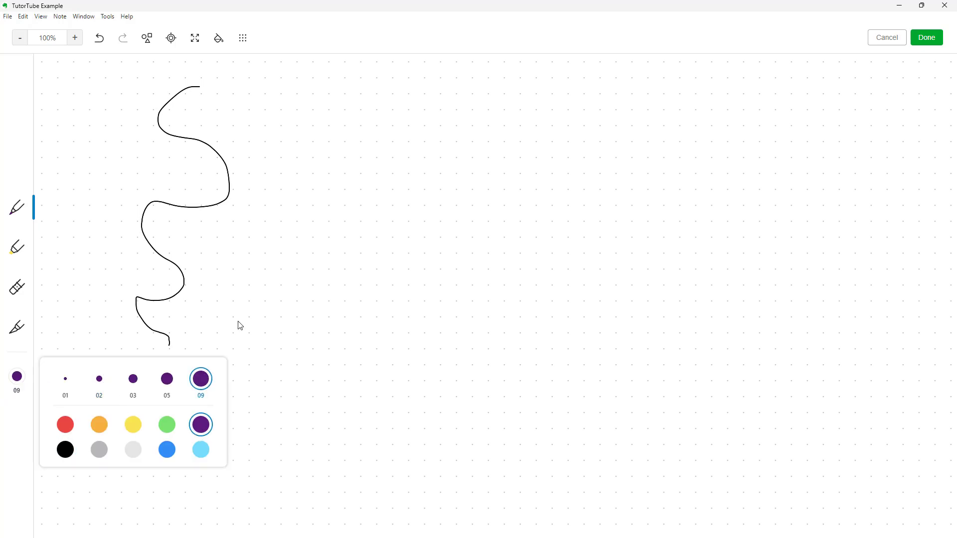
mouse_move(321, 87)
left_mouse_down()
mouse_move(310, 252)
mouse_move(273, 351)
mouse_move(262, 351)
left_mouse_up()
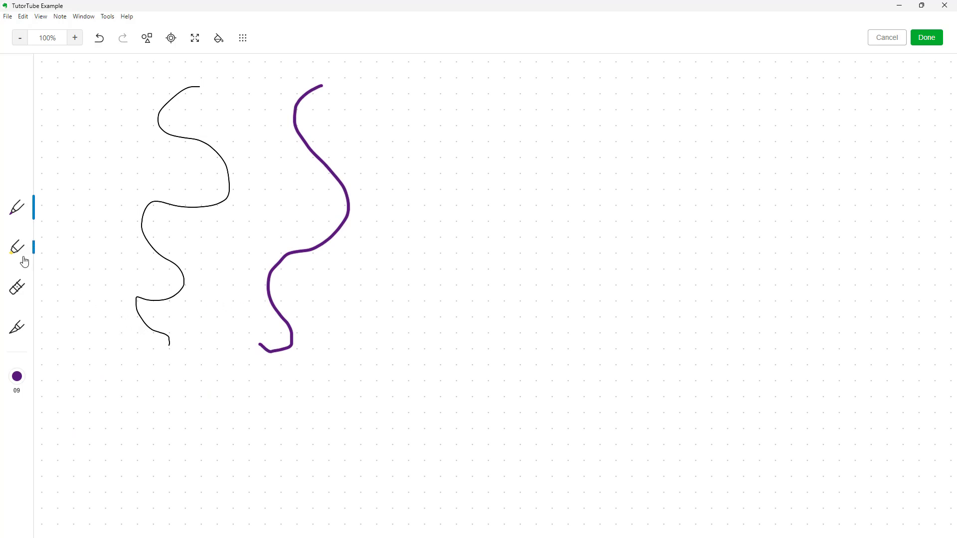
Add a pale yellow highlighter stroke and a looping light-blue size-10 highlighter stroke.
mouse_move(410, 80)
left_mouse_down()
mouse_move(379, 118)
mouse_move(444, 391)
mouse_move(399, 414)
left_mouse_up()
left_click(17, 380)
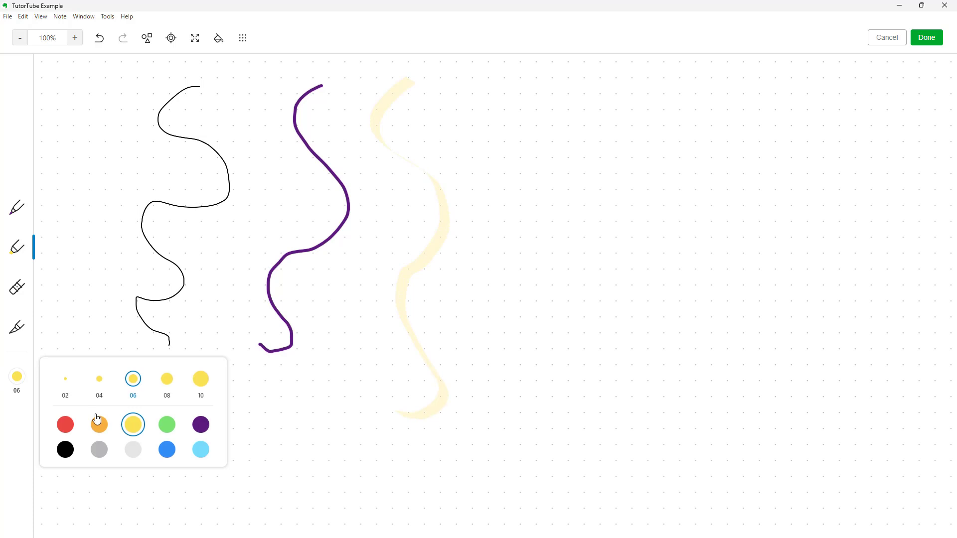
left_click(201, 379)
left_click(201, 450)
mouse_move(518, 88)
left_mouse_down()
mouse_move(494, 357)
mouse_move(280, 237)
left_mouse_up()
mouse_move(272, 271)
left_mouse_down()
mouse_move(359, 225)
mouse_move(418, 273)
left_mouse_up()
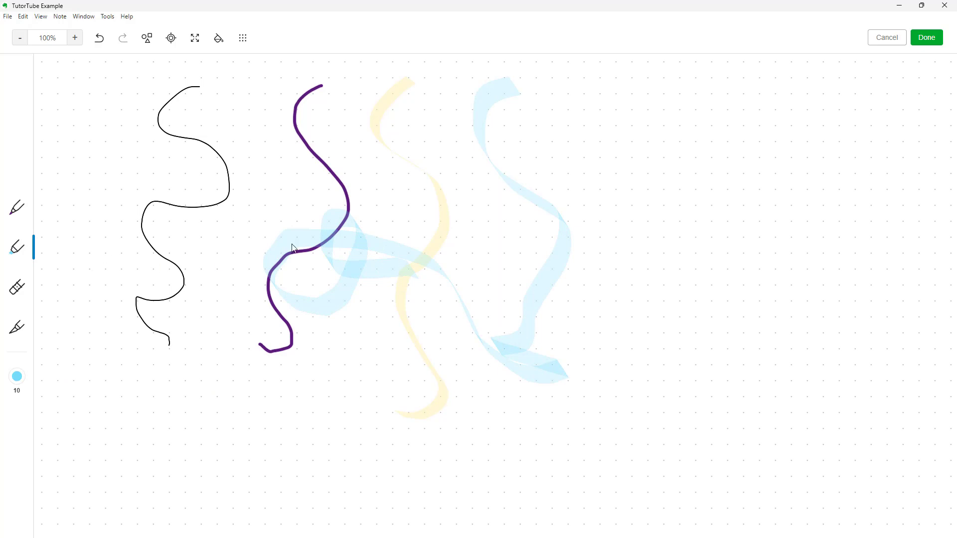
left_click(18, 288)
Erase gaps through the strokes, clear the whole canvas, and draw a looping purple scribble.
mouse_move(179, 184)
left_mouse_down()
mouse_move(500, 159)
mouse_move(372, 220)
mouse_move(160, 247)
mouse_move(329, 322)
mouse_move(319, 204)
mouse_move(85, 333)
left_mouse_up()
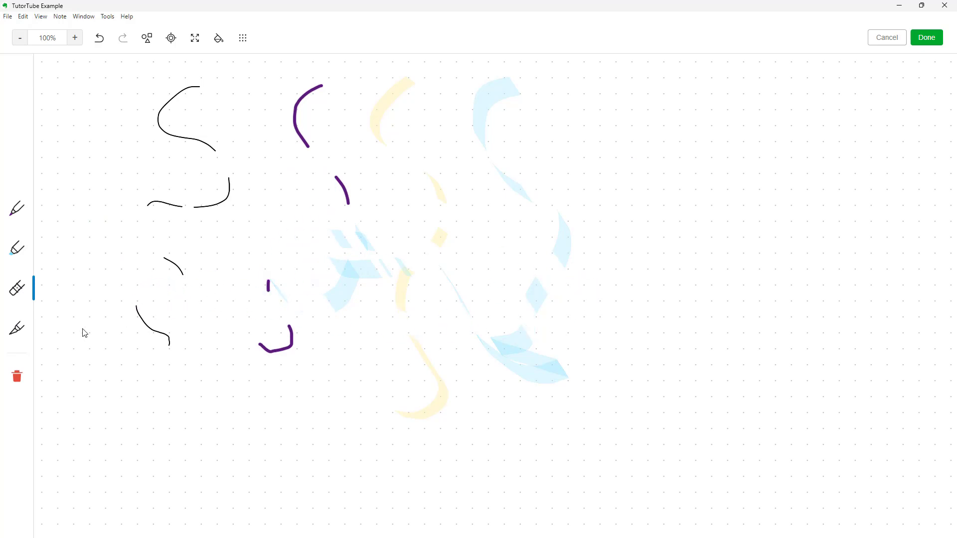
left_click(17, 378)
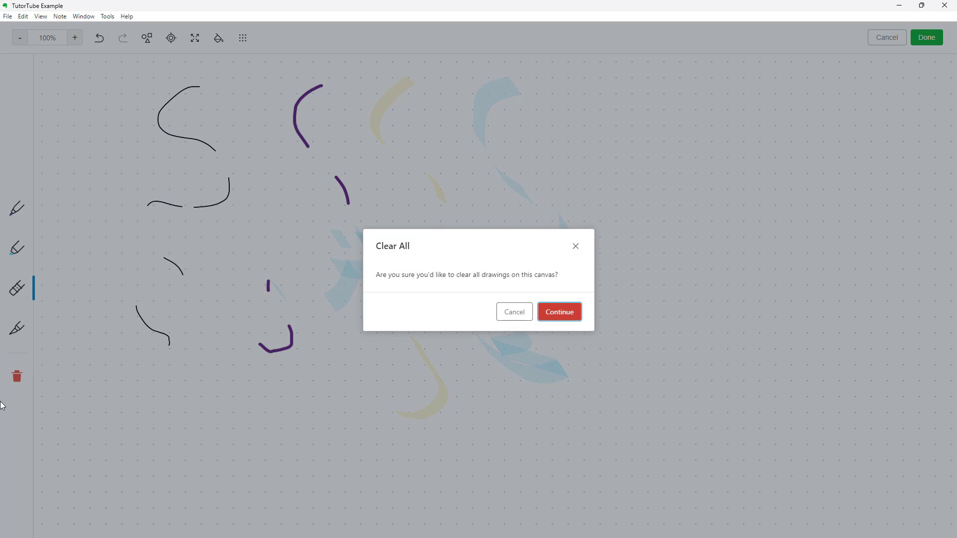
left_click(569, 318)
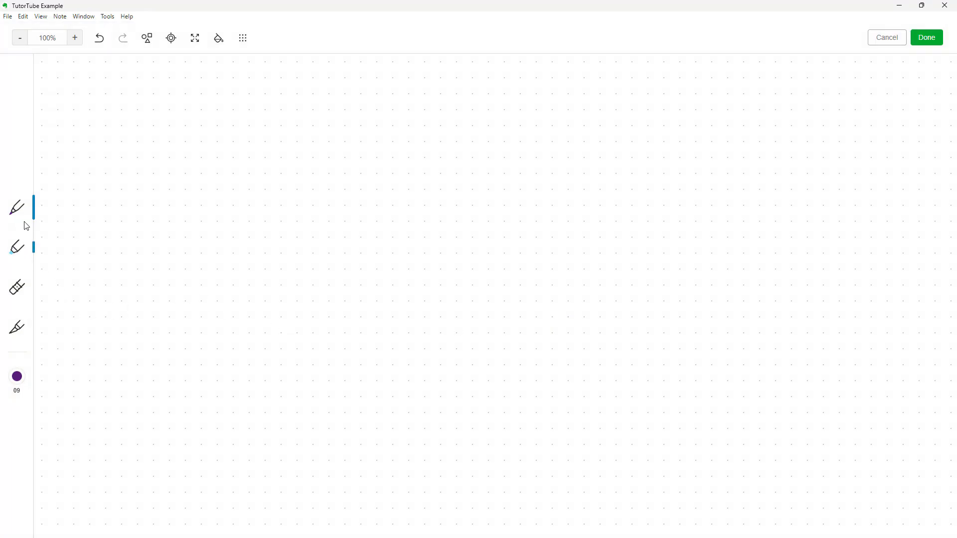
mouse_move(266, 127)
left_mouse_down()
mouse_move(199, 319)
mouse_move(430, 185)
left_mouse_up()
Add a second purple loop and lasso parts of the scribble to move them right.
mouse_move(275, 212)
left_mouse_down()
mouse_move(237, 179)
mouse_move(254, 199)
left_mouse_up()
left_click(10, 325)
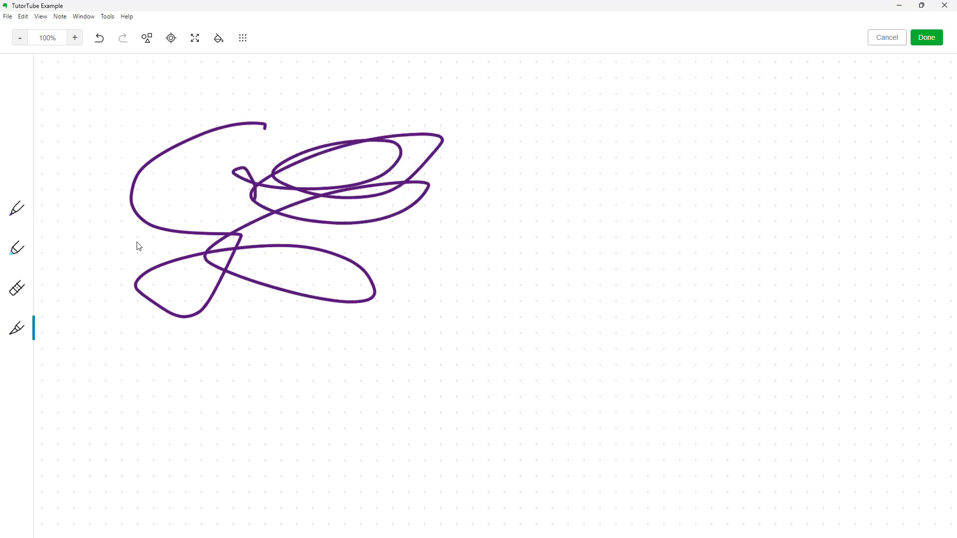
mouse_move(210, 141)
left_mouse_down()
mouse_move(336, 351)
mouse_move(175, 184)
mouse_move(180, 148)
mouse_move(350, 148)
mouse_move(349, 166)
mouse_move(370, 181)
mouse_move(534, 165)
mouse_move(572, 235)
mouse_move(315, 178)
mouse_move(489, 139)
mouse_move(450, 147)
left_mouse_up()
left_click(581, 131)
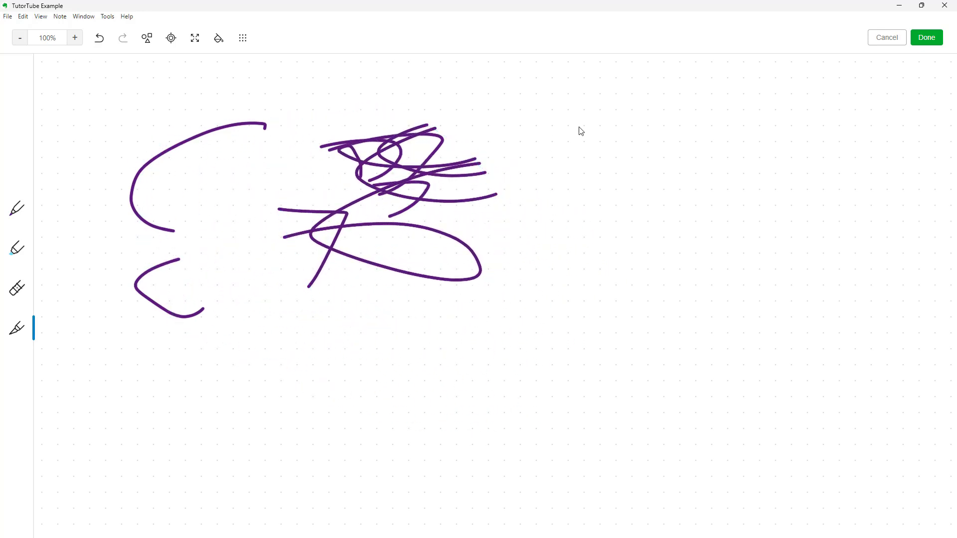
mouse_move(122, 147)
left_mouse_down()
mouse_move(387, 274)
mouse_move(132, 220)
mouse_move(134, 139)
mouse_move(193, 154)
mouse_move(210, 147)
mouse_move(156, 136)
mouse_move(169, 130)
mouse_move(145, 108)
mouse_move(110, 113)
left_mouse_up()
mouse_move(228, 181)
left_mouse_down()
mouse_move(291, 217)
mouse_move(412, 227)
left_mouse_up()
left_click(567, 203)
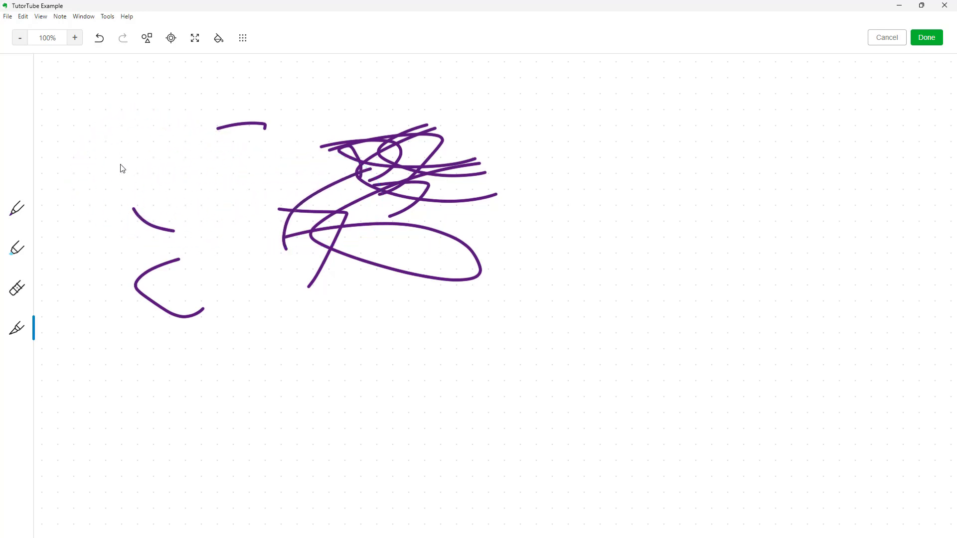
Zoom in and back to 100%, undo and redo the move, and enable Snap to shape.
left_click(75, 38)
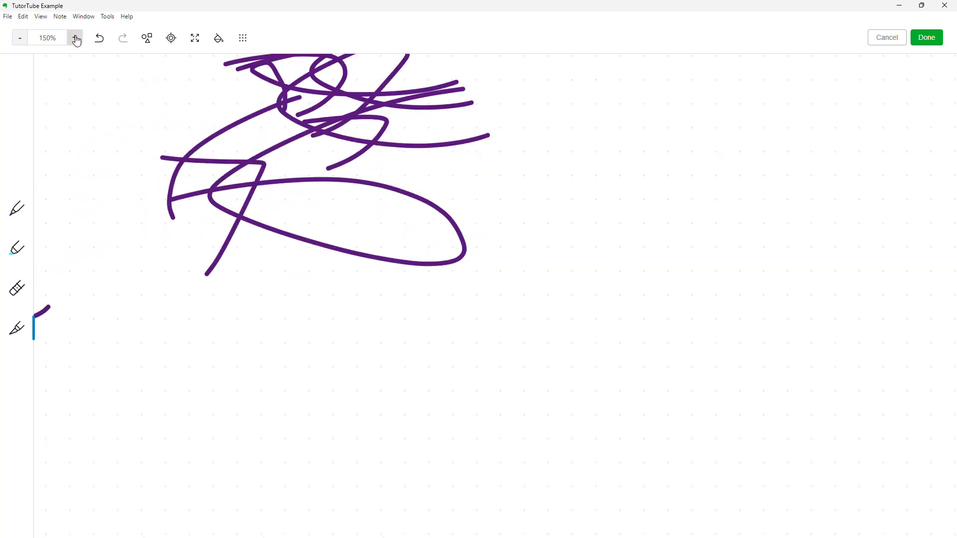
left_click(21, 40)
left_click(100, 39)
left_click(119, 40)
left_click(147, 38)
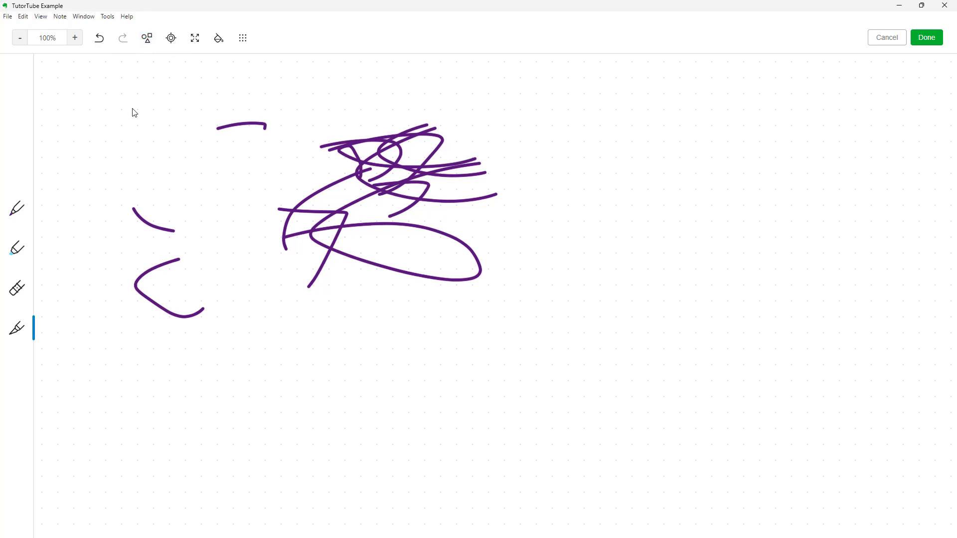
left_click(147, 40)
With Snap to shape on, draw a purple square, circle, triangle and five-pointed star.
left_click(17, 209)
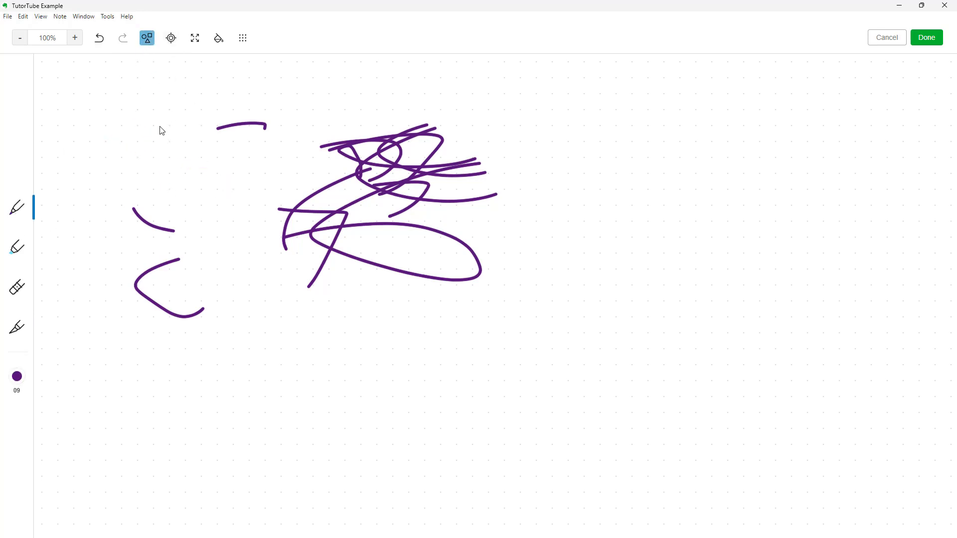
left_click(145, 39)
left_click_drag(262, 128, 274, 148)
mouse_move(128, 141)
left_mouse_down()
mouse_move(194, 216)
mouse_move(129, 160)
mouse_move(125, 141)
left_mouse_up()
mouse_move(235, 373)
left_mouse_down()
mouse_move(256, 364)
mouse_move(226, 423)
mouse_move(252, 373)
left_mouse_up()
mouse_move(457, 308)
left_mouse_down()
mouse_move(400, 415)
mouse_move(488, 360)
mouse_move(458, 310)
left_mouse_up()
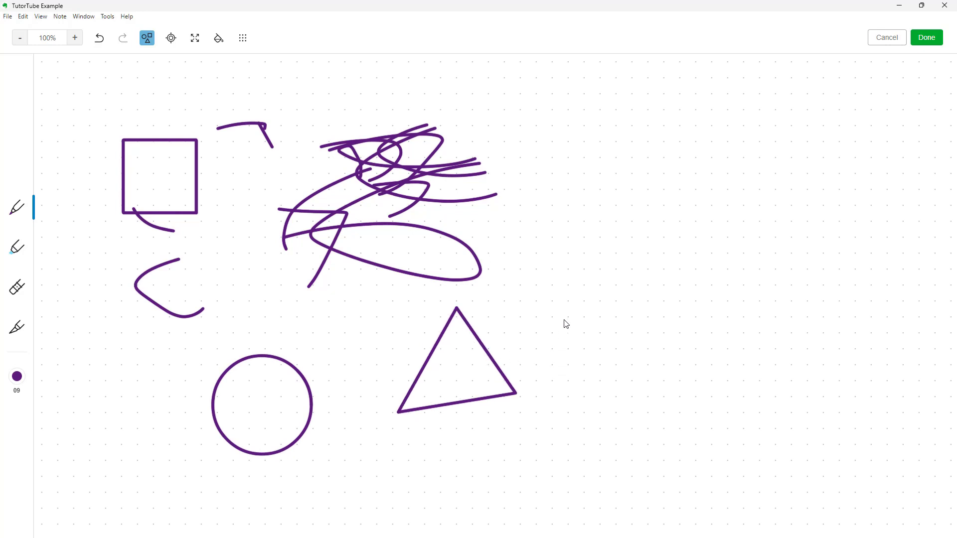
mouse_move(554, 195)
left_mouse_down()
mouse_move(603, 198)
mouse_move(605, 175)
mouse_move(590, 213)
mouse_move(555, 194)
left_mouse_up()
Draw an upper-right triangle, lower-right line figures and a lower-left rectangle, then disable snapping.
mouse_move(687, 133)
left_mouse_down()
mouse_move(807, 128)
mouse_move(752, 225)
left_mouse_up()
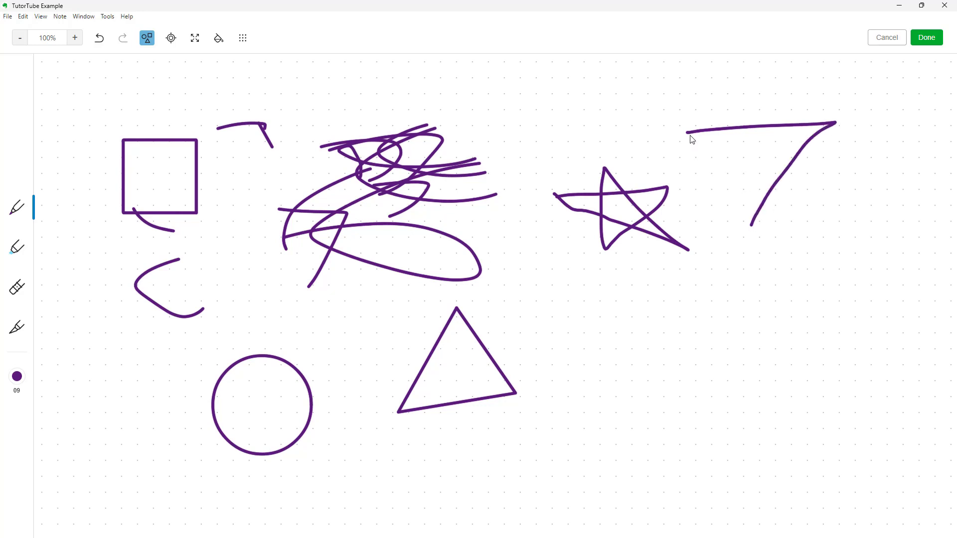
left_click_drag(689, 134, 753, 228)
left_click_drag(543, 393, 726, 394)
mouse_move(546, 394)
left_mouse_down()
mouse_move(652, 327)
mouse_move(724, 394)
left_mouse_up()
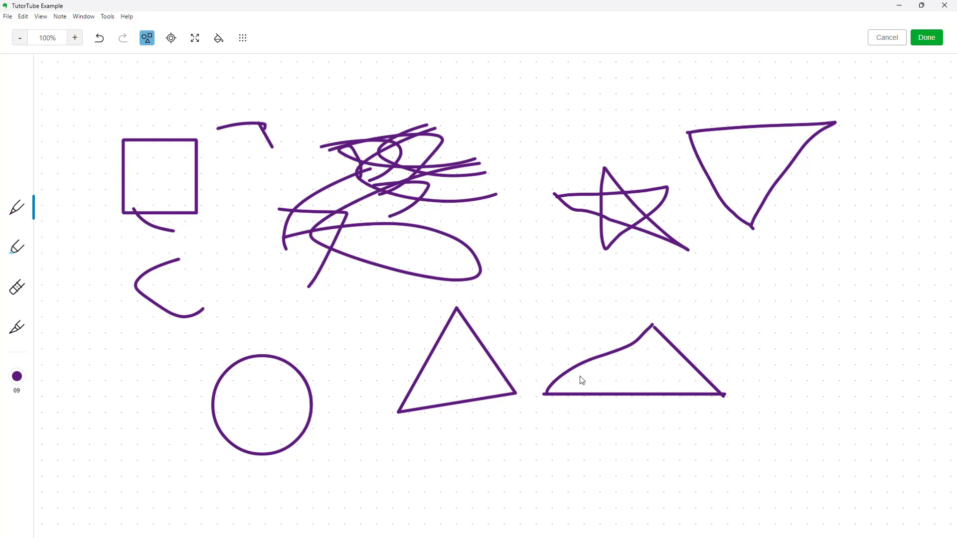
mouse_move(728, 294)
left_mouse_down()
mouse_move(853, 294)
mouse_move(818, 366)
left_mouse_up()
left_click_drag(850, 304, 830, 375)
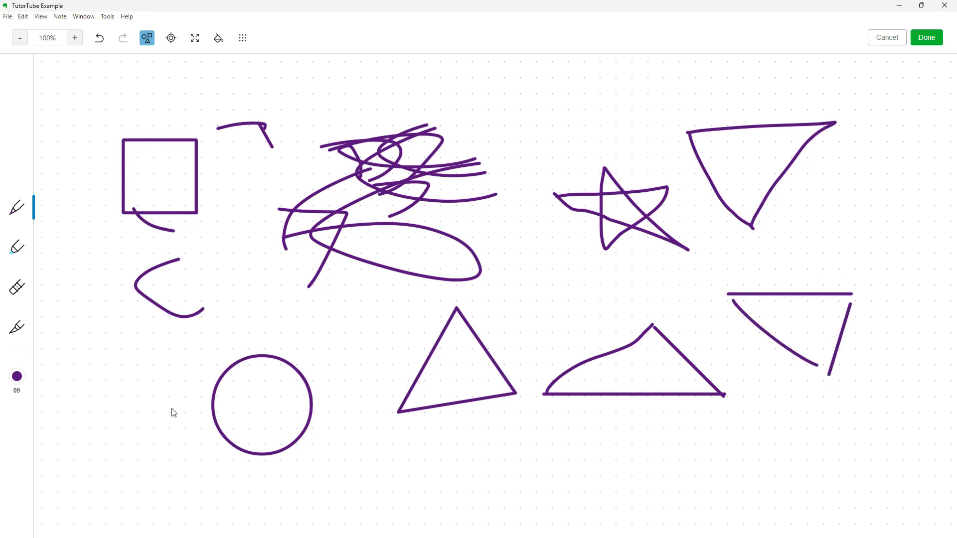
mouse_move(69, 362)
left_mouse_down()
mouse_move(166, 428)
mouse_move(60, 381)
mouse_move(66, 371)
left_mouse_up()
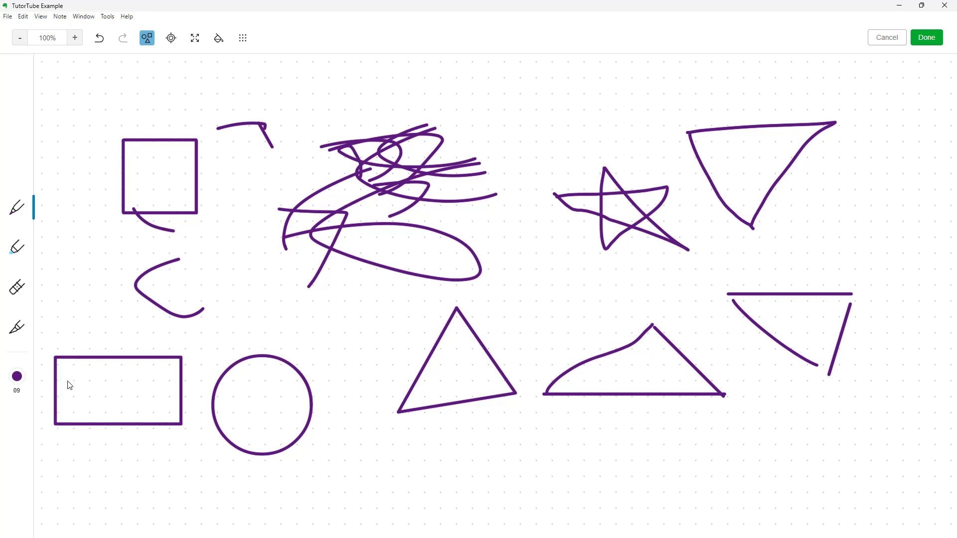
left_click(146, 42)
left_click(74, 38)
left_click(75, 38)
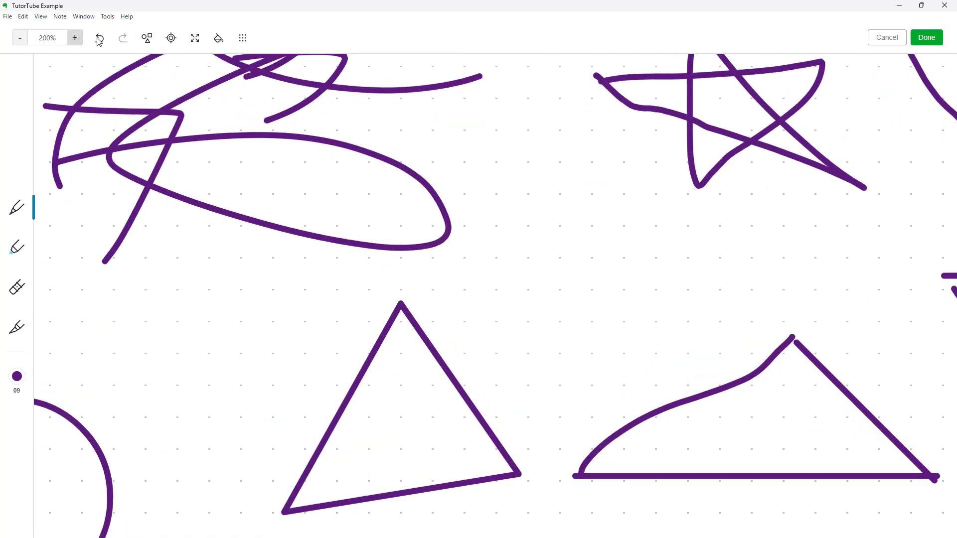
left_click(171, 38)
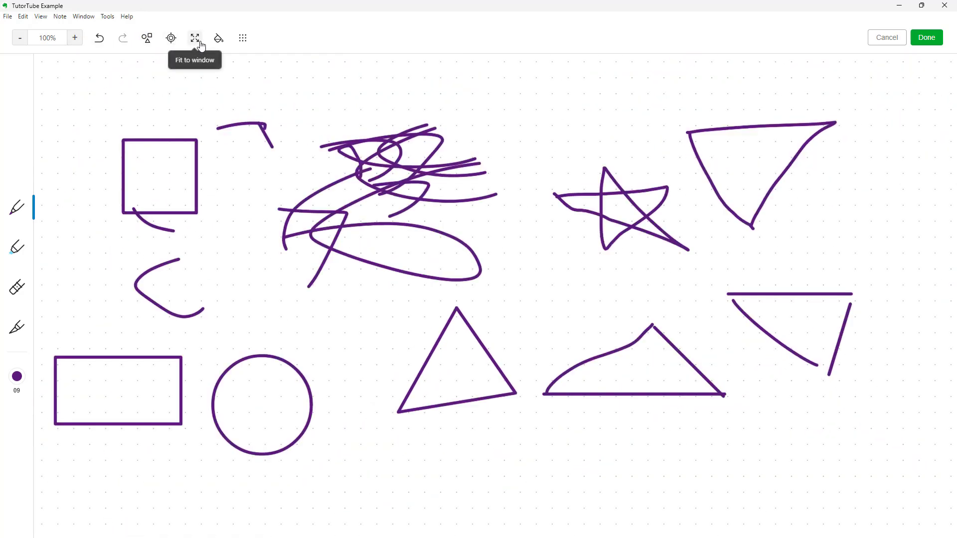
scroll(290, 181, "down", 4)
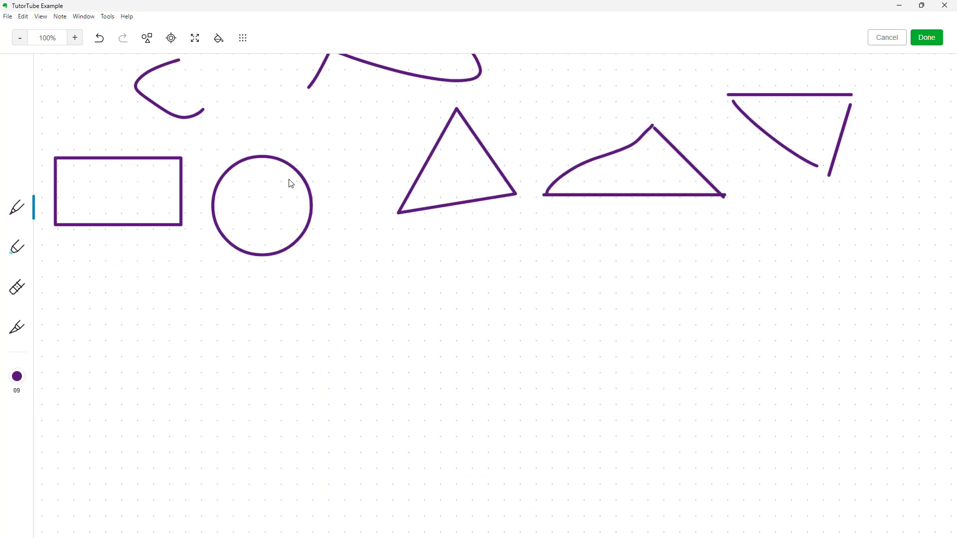
scroll(227, 160, "up", 8)
left_click(75, 39)
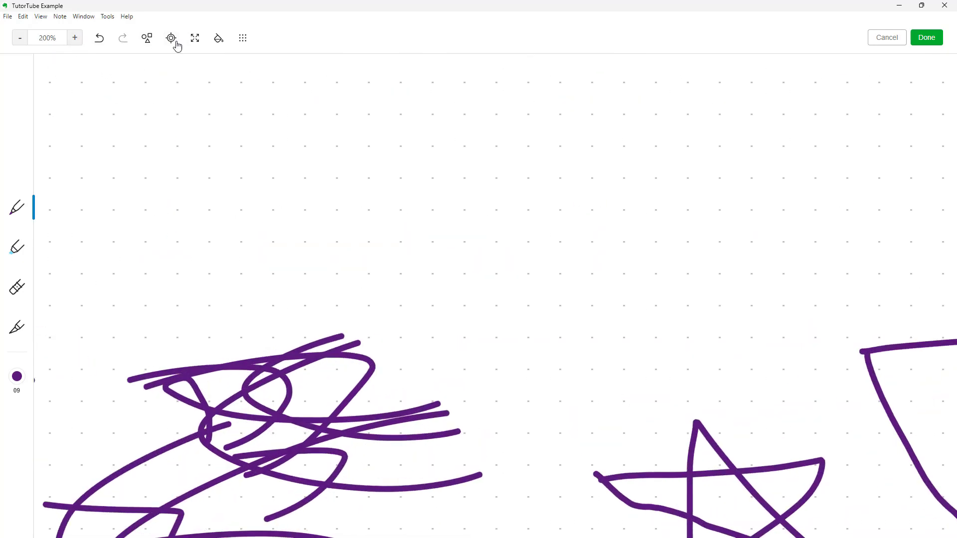
left_click(194, 39)
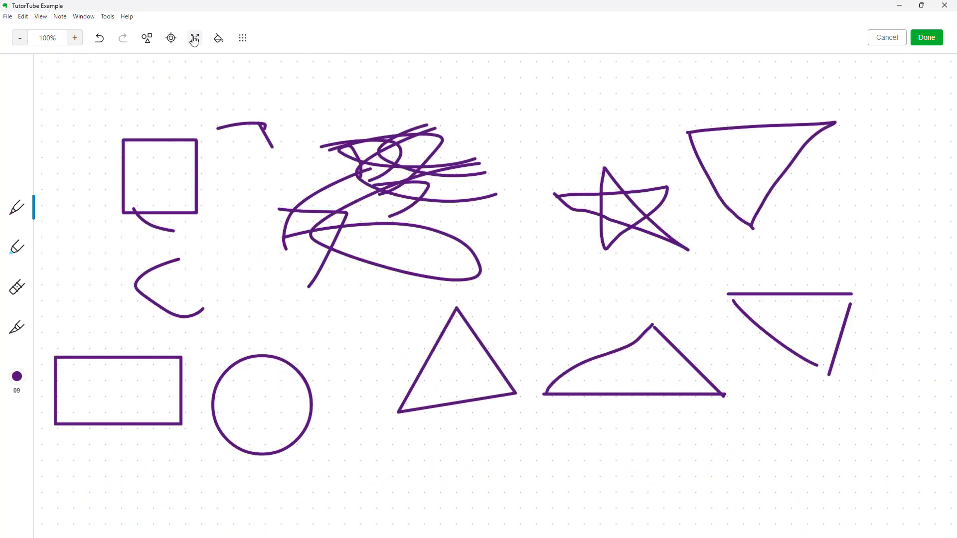
Make the sketch canvas background light blue.
left_click(219, 40)
left_click(296, 57)
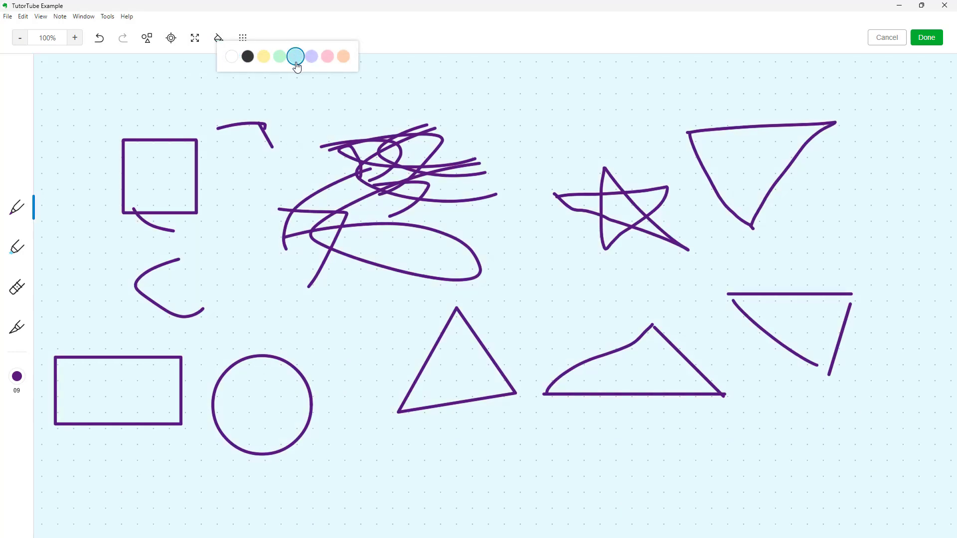
left_click(281, 81)
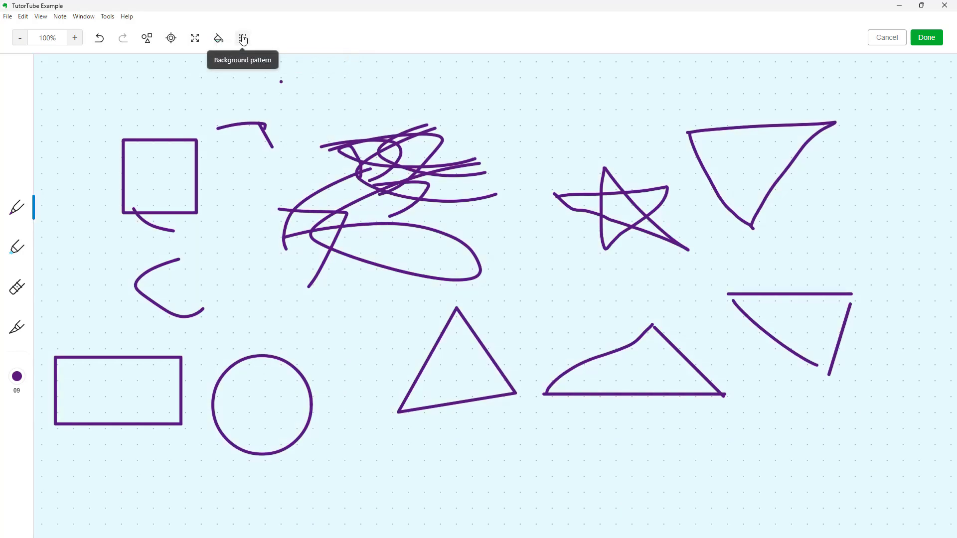
Apply the horizontal lined background pattern and insert the finished sketch into the note.
left_click(244, 40)
left_click(288, 64)
left_click(315, 64)
left_click(345, 66)
left_click(372, 68)
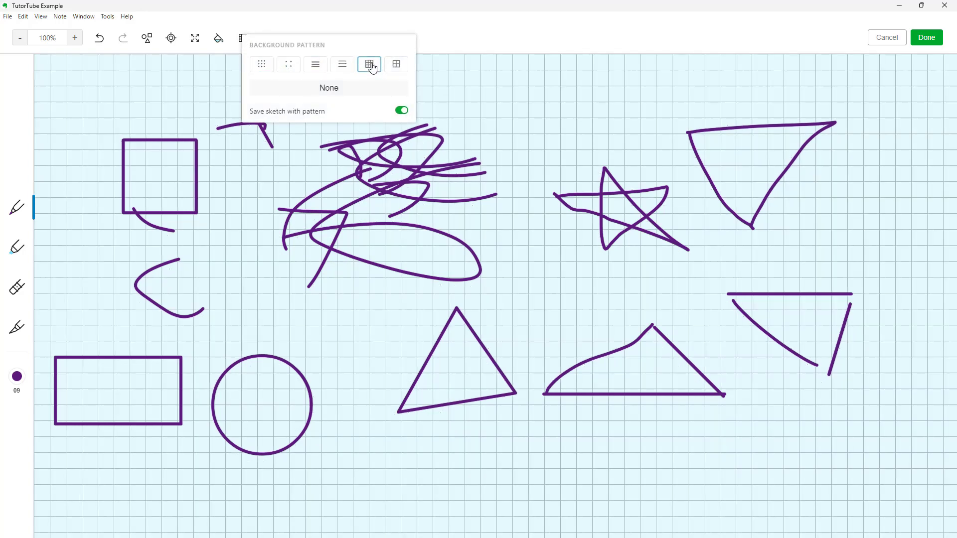
left_click(408, 68)
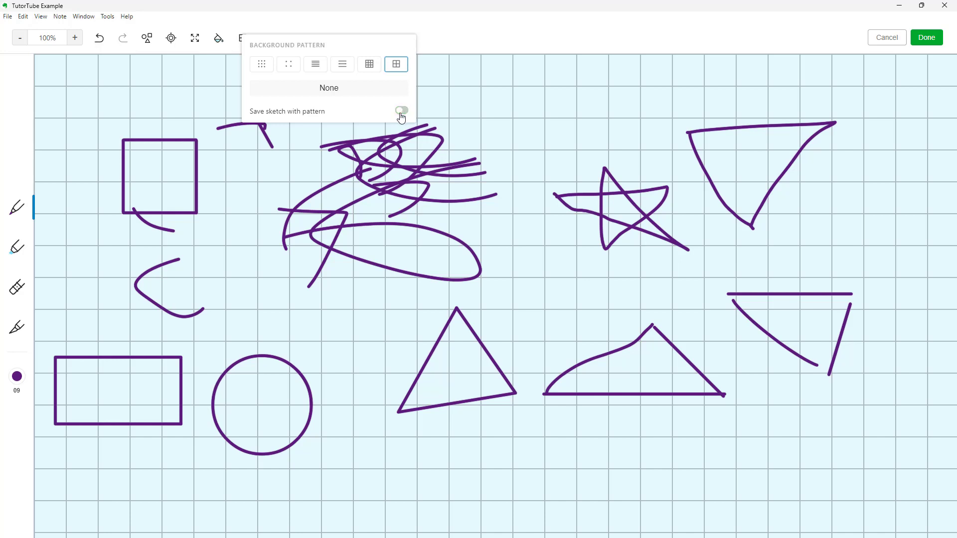
left_click(310, 93)
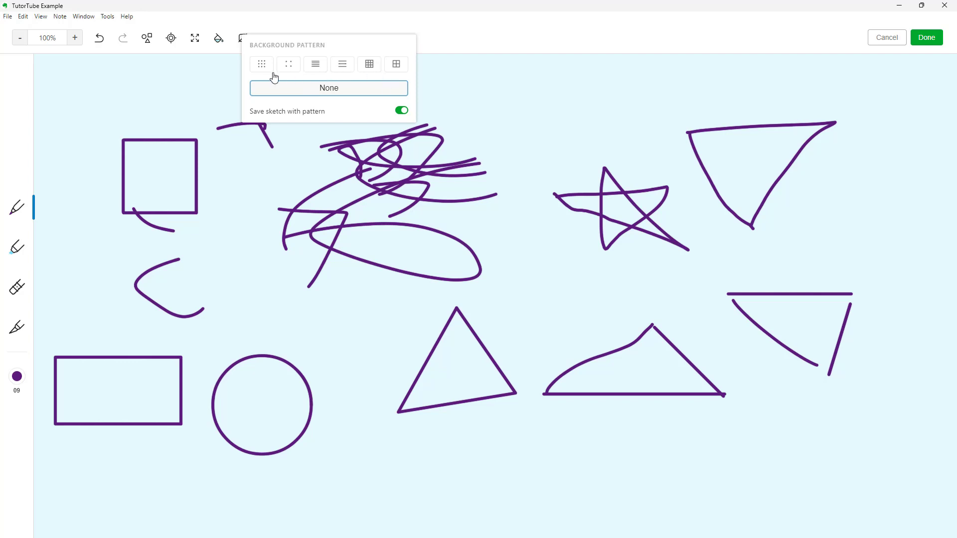
left_click(324, 69)
left_click(500, 129)
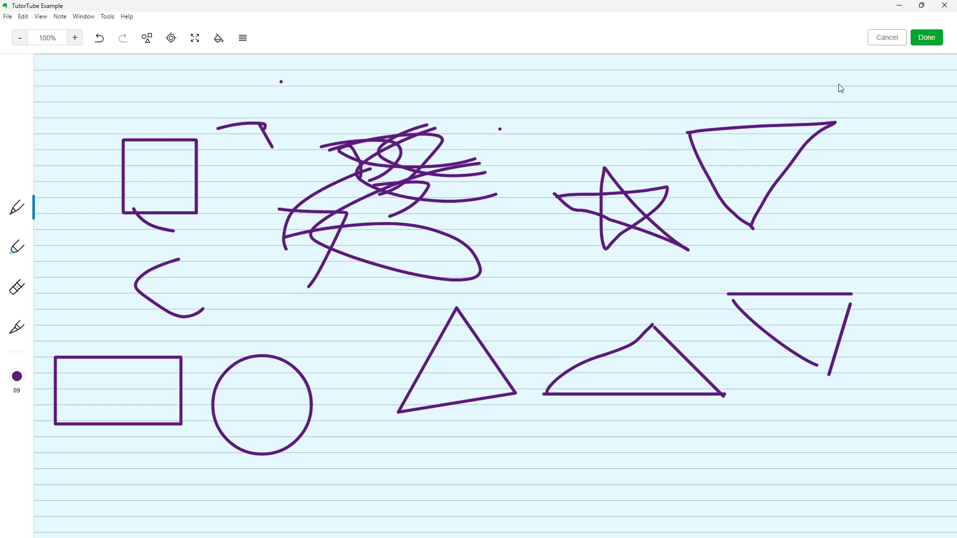
left_click(922, 46)
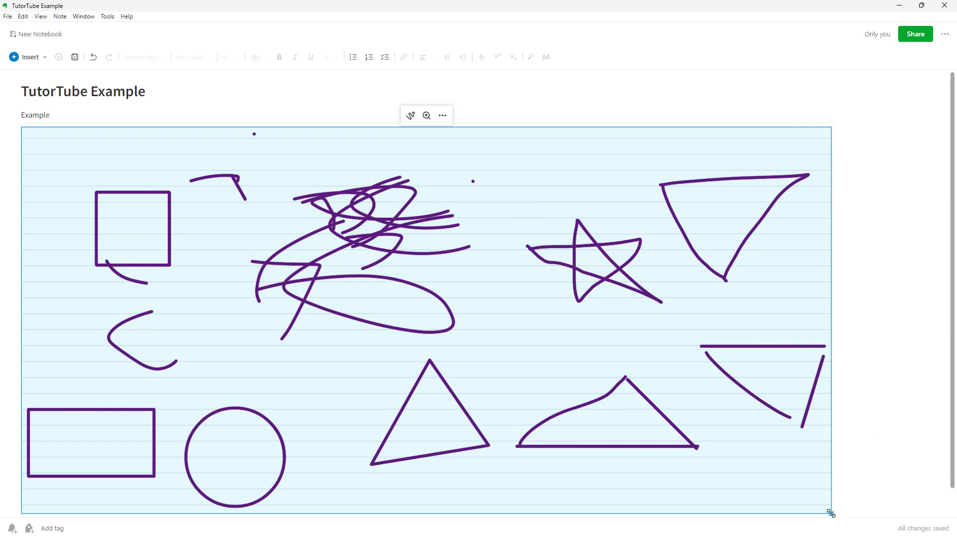
Shrink the embedded sketch and check it in Full Screen Preview.
mouse_move(832, 515)
left_mouse_down()
mouse_move(745, 461)
mouse_move(646, 424)
left_mouse_up()
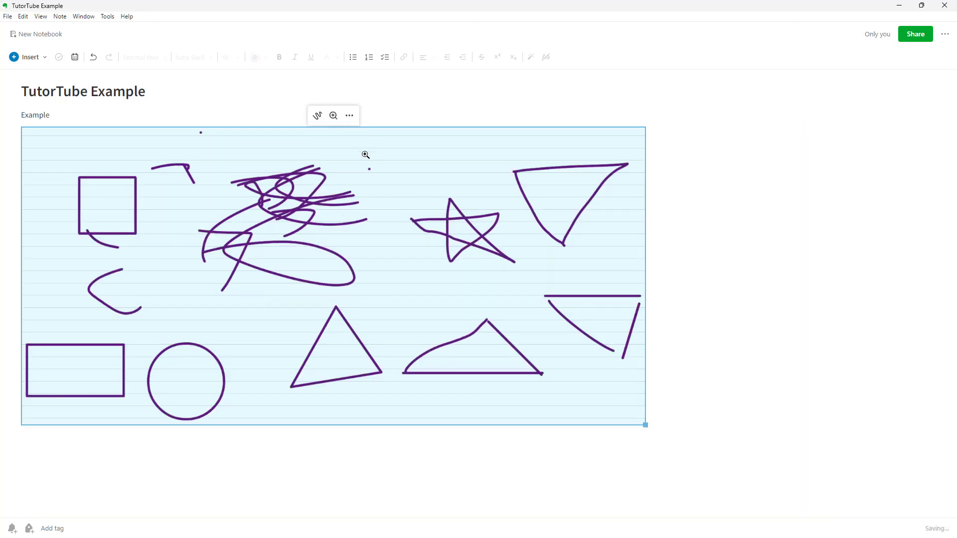
left_click(334, 116)
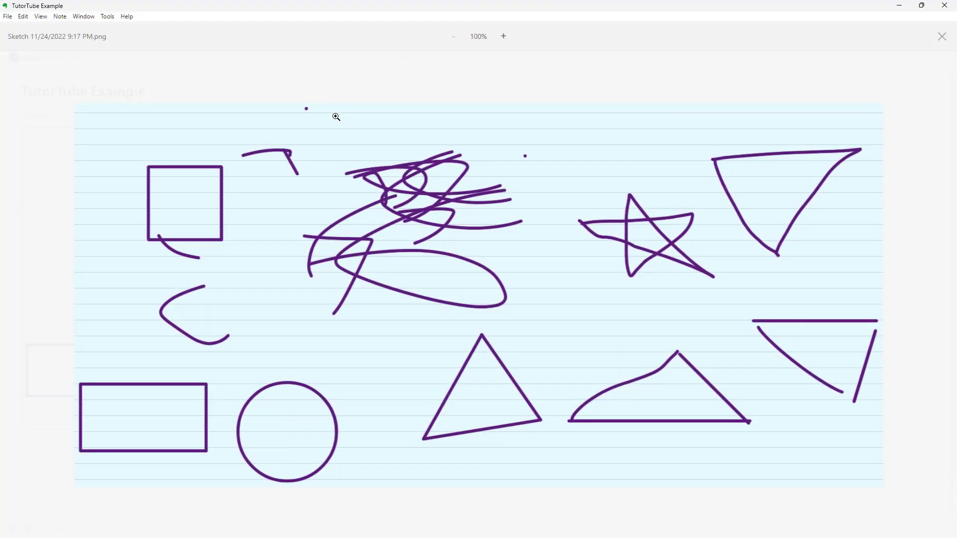
left_click(942, 37)
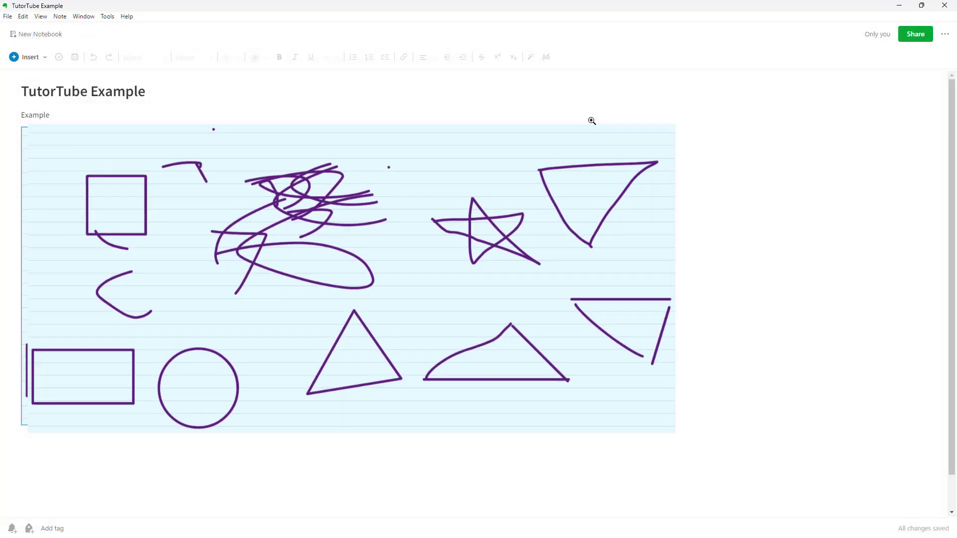
Reopen the sketch, draw a thin black looping line, and save it back.
left_click(349, 116)
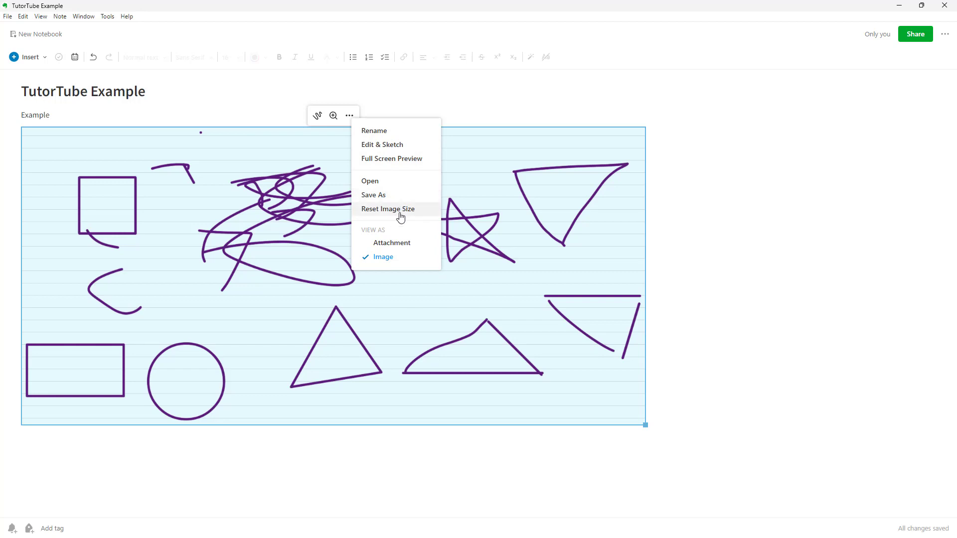
left_click(319, 118)
mouse_move(326, 95)
left_mouse_down()
mouse_move(275, 275)
mouse_move(364, 362)
left_mouse_up()
left_click(927, 37)
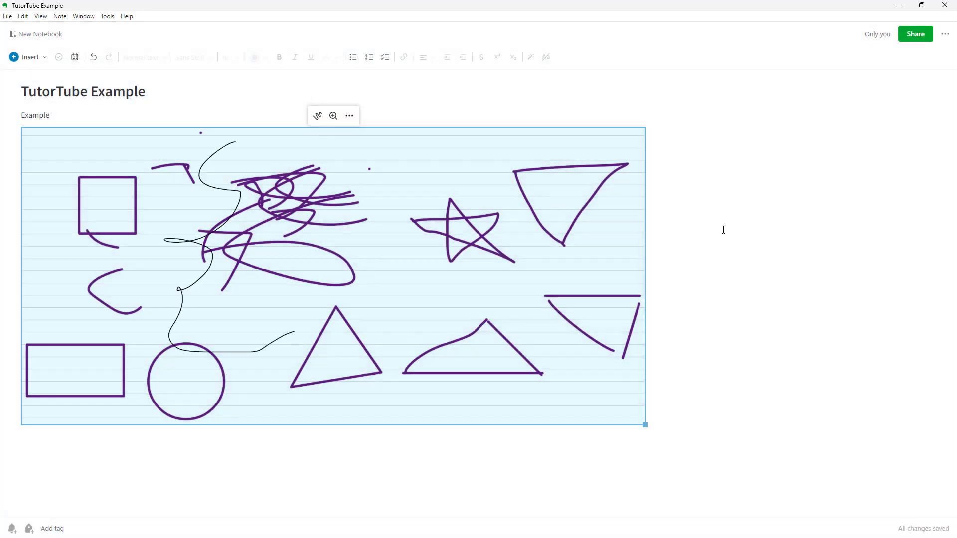